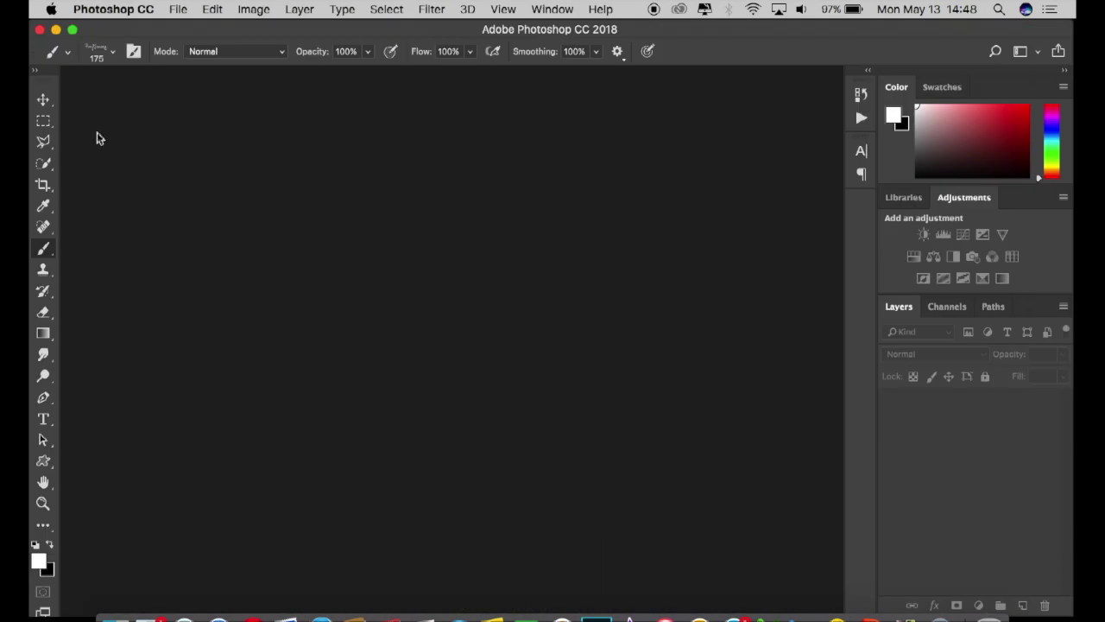
Open the night-sky photo IMG_0169.JPG and duplicate its Background layer as Background copy.
key("v")
left_click(177, 10)
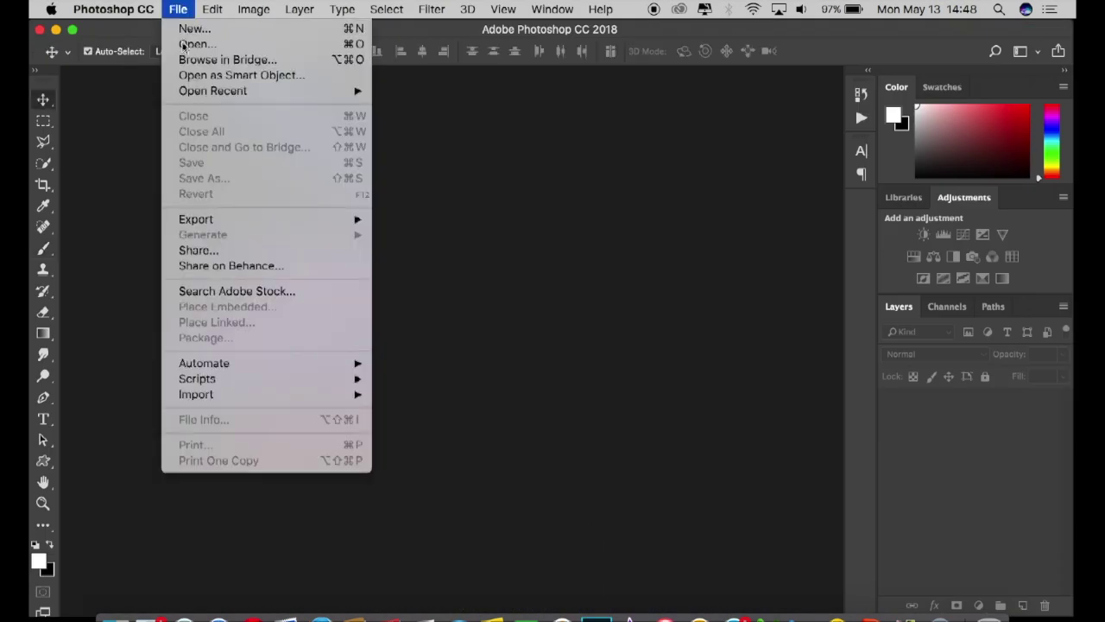
left_click(183, 42)
left_click(178, 10)
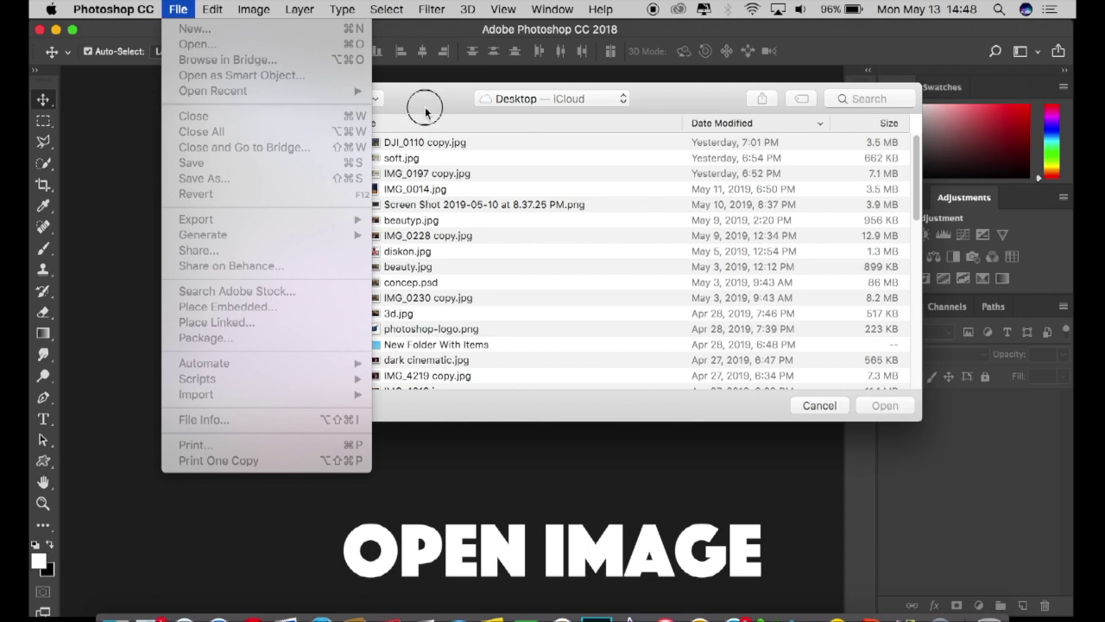
left_click(425, 110)
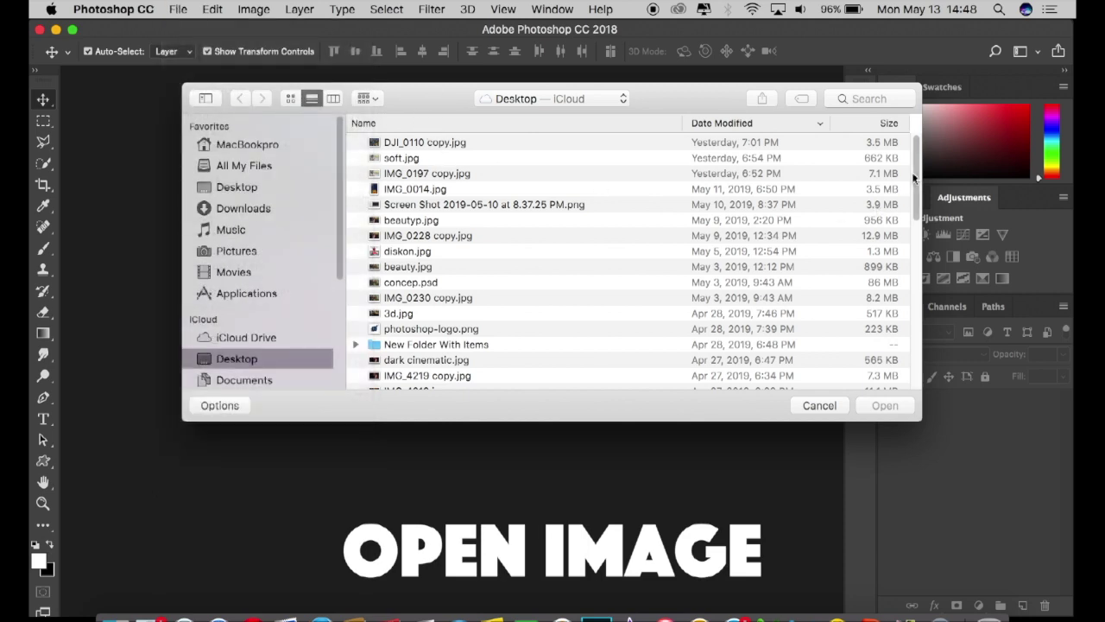
left_click_drag(913, 178, 898, 370)
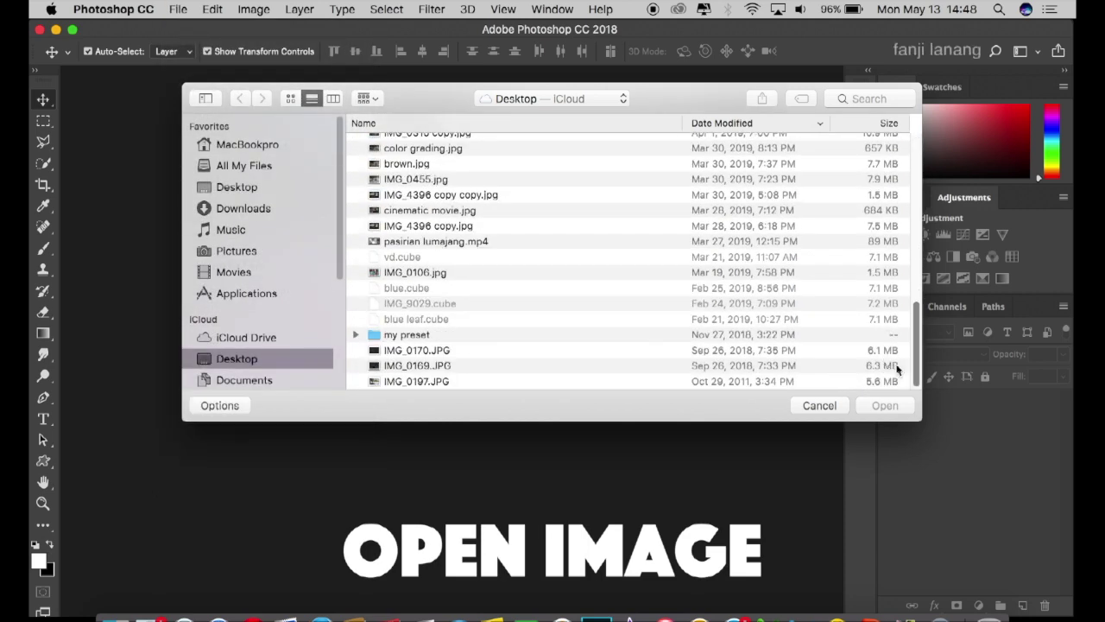
left_click(489, 365)
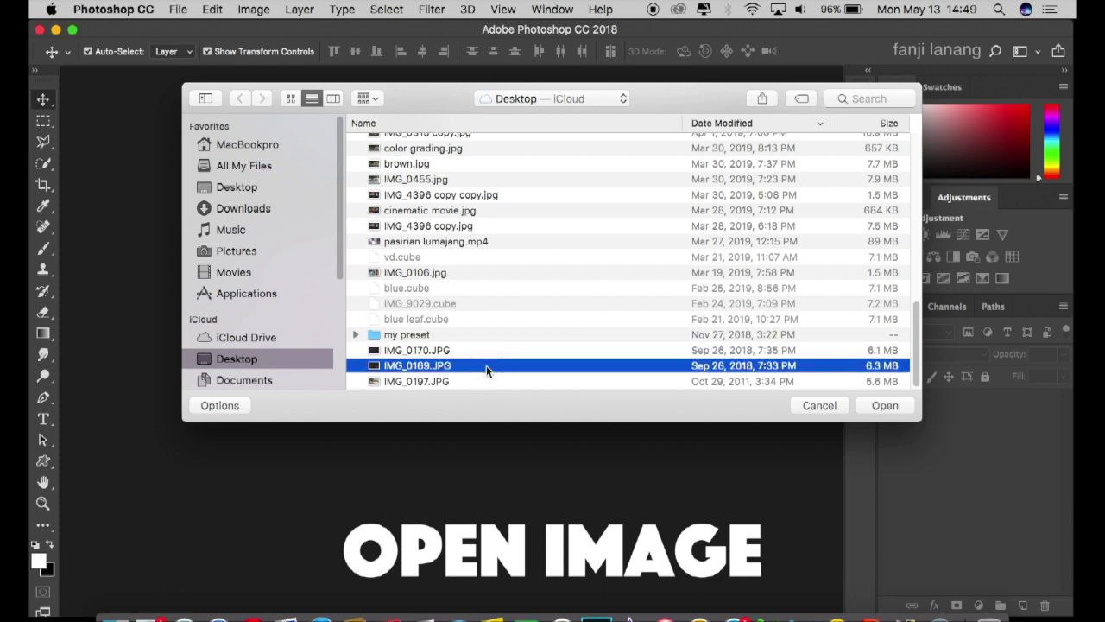
key("space")
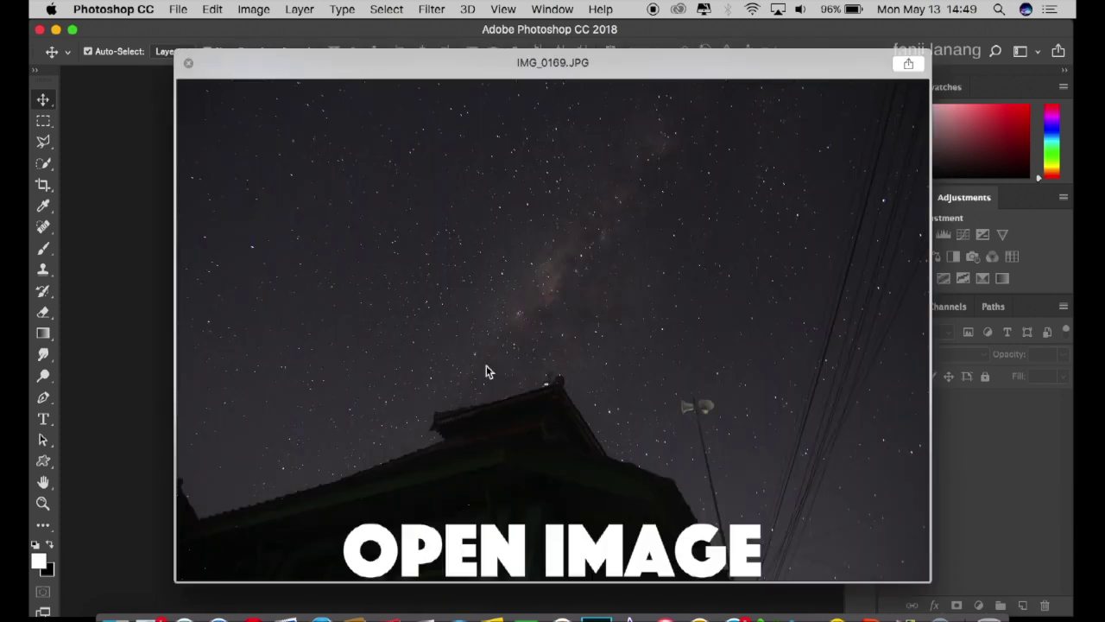
key("space")
left_click(881, 407)
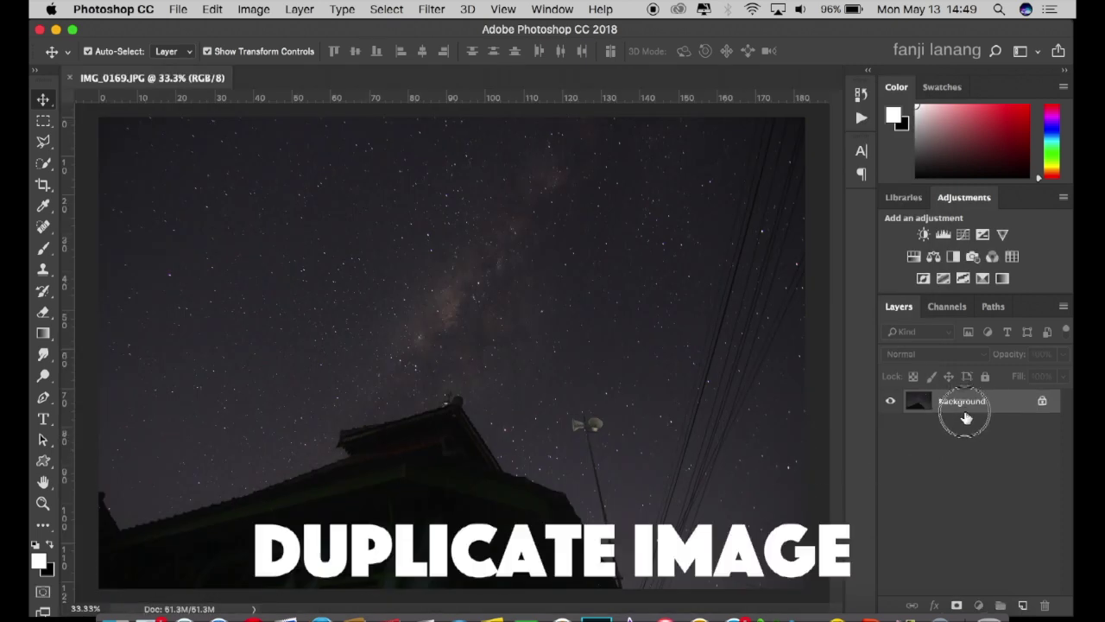
left_click_drag(965, 416, 1022, 606)
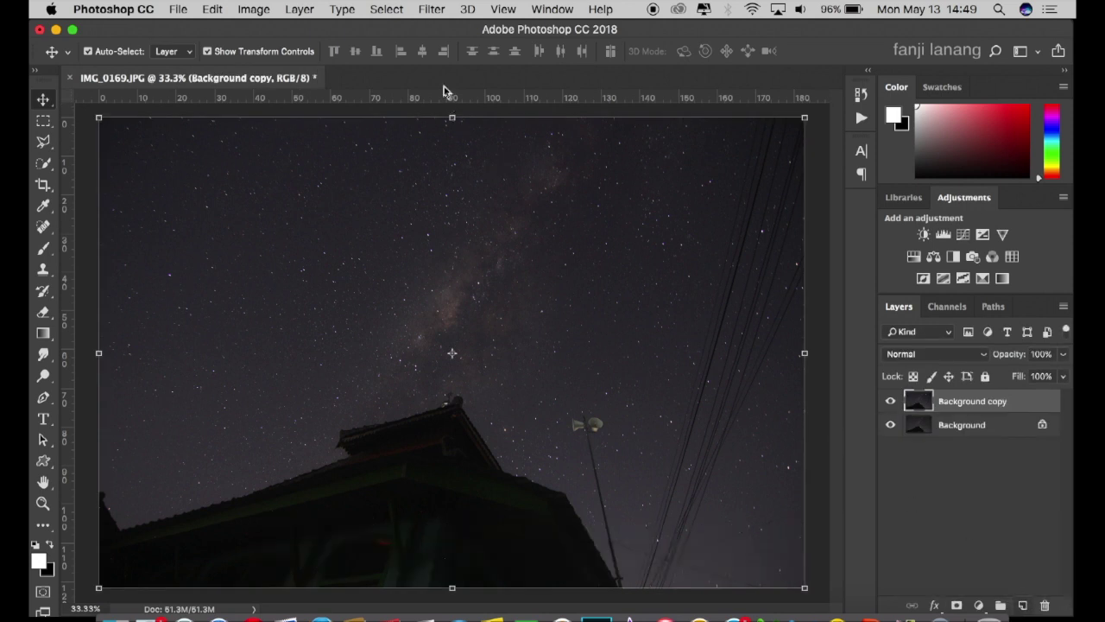
left_click(431, 8)
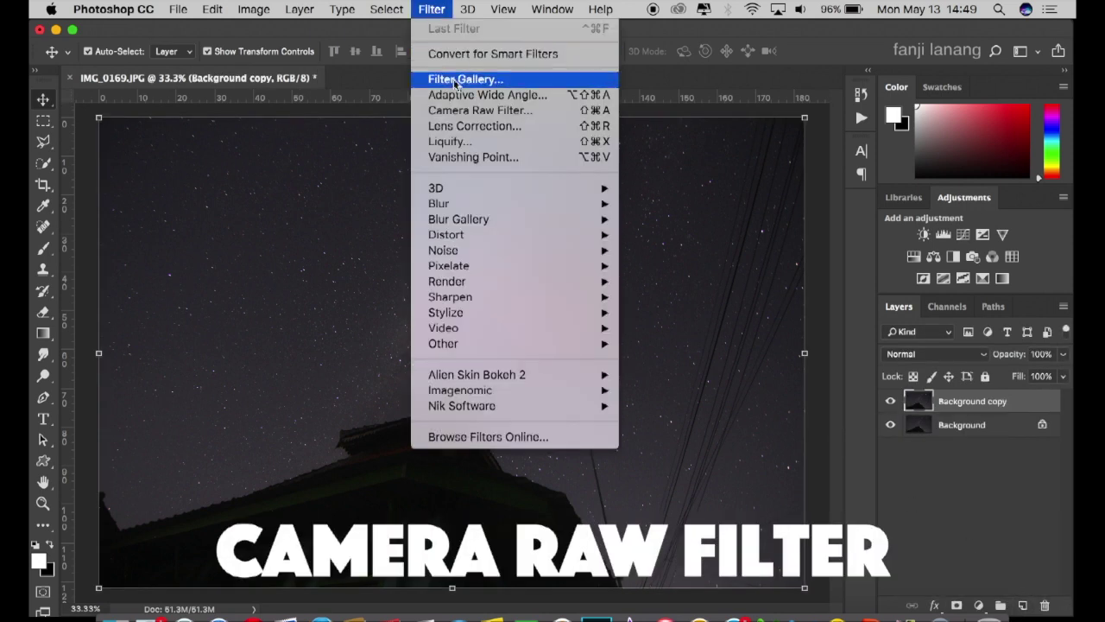
In the Camera Raw Filter, set Exposure +1.40, Contrast +100, Highlights +26, Shadows +25, Blacks -13.
left_click(458, 110)
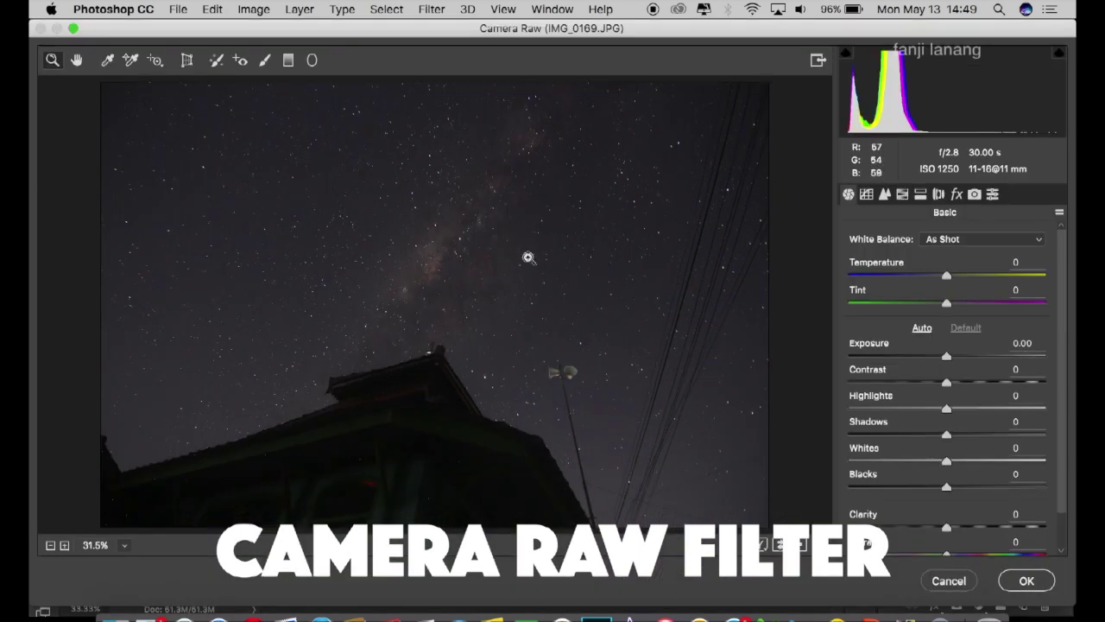
left_click_drag(946, 356, 974, 361)
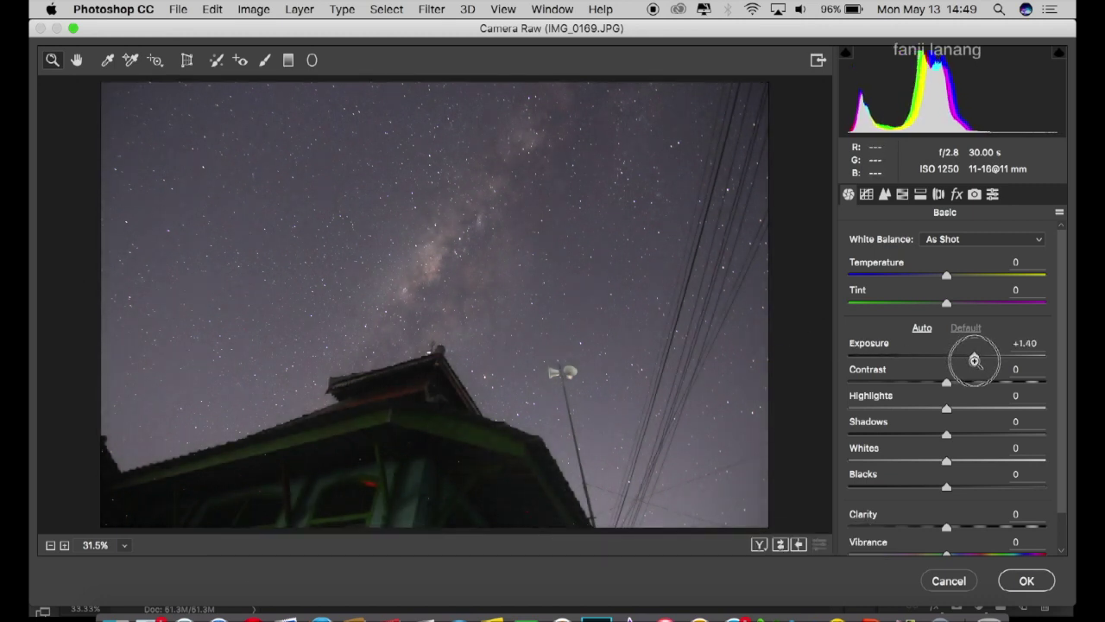
left_click_drag(974, 361, 1062, 386)
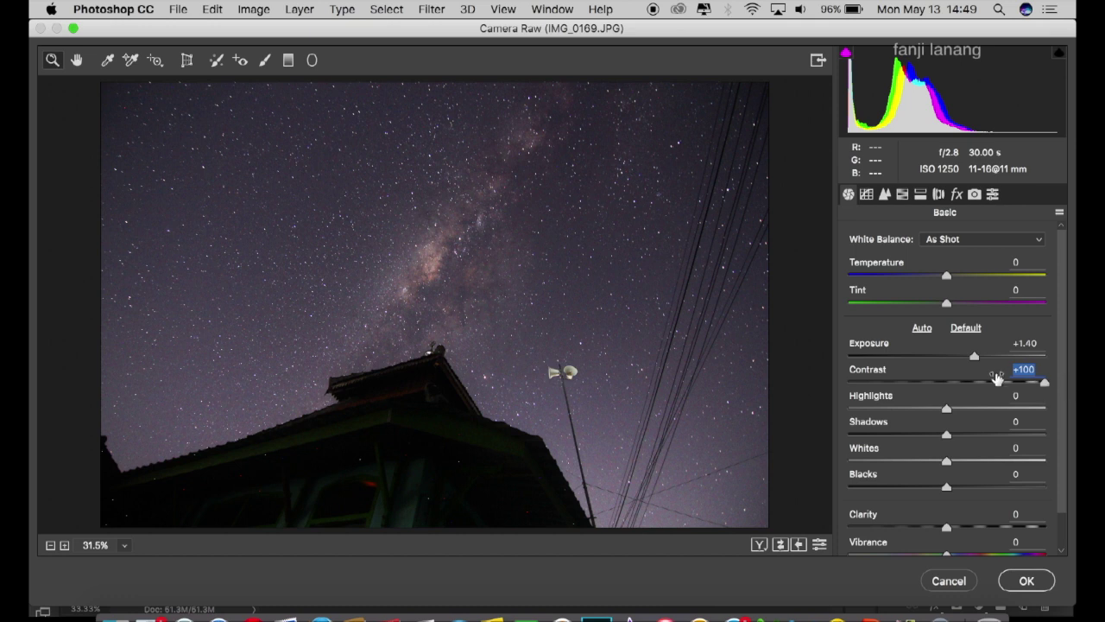
mouse_move(944, 409)
left_mouse_down()
mouse_move(974, 417)
mouse_move(974, 430)
left_mouse_up()
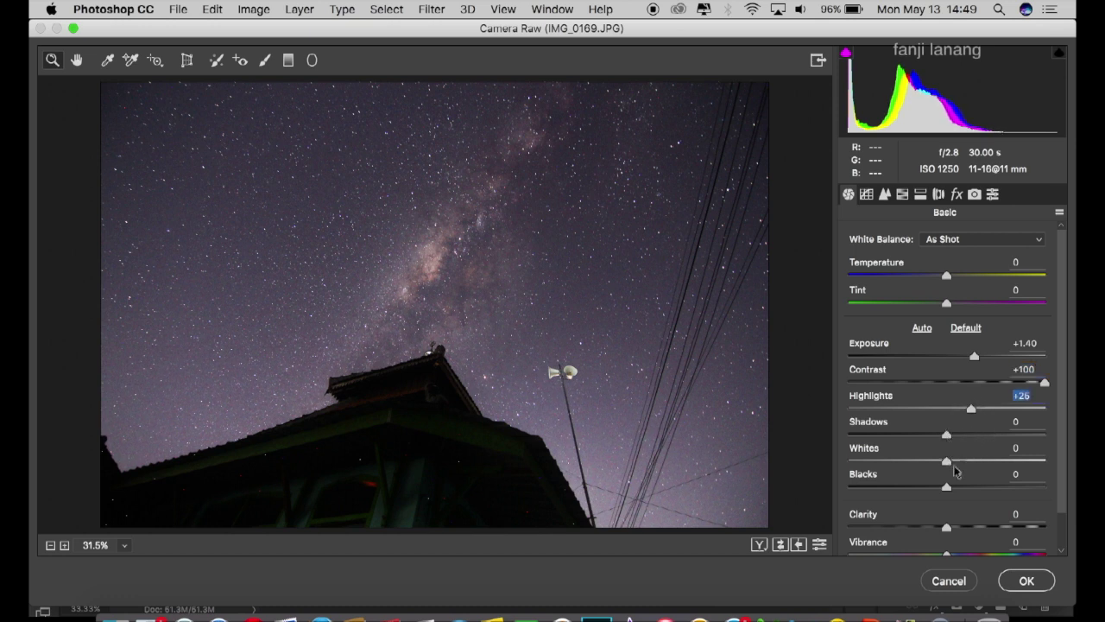
left_click_drag(944, 486, 933, 487)
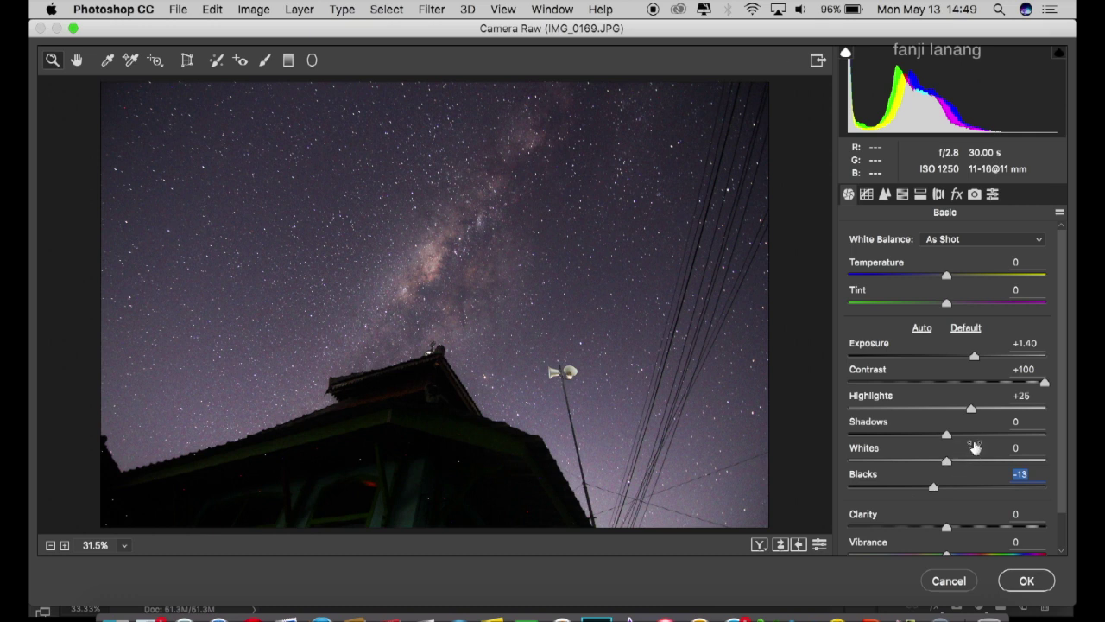
left_click_drag(979, 434, 1075, 449)
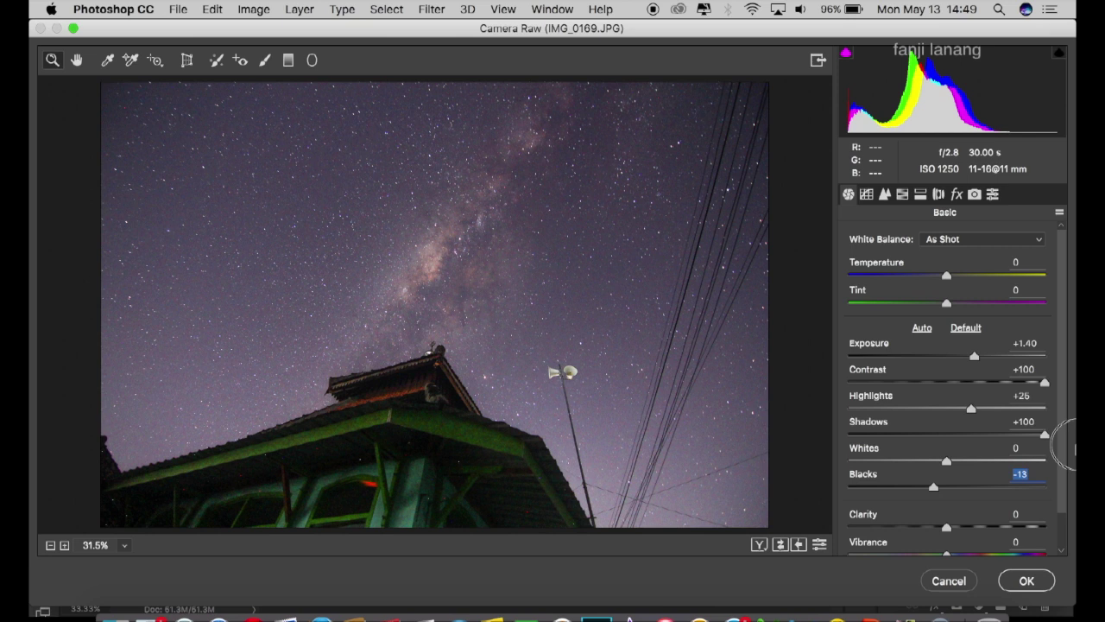
mouse_move(1075, 449)
left_mouse_down()
mouse_move(994, 465)
mouse_move(972, 483)
left_mouse_up()
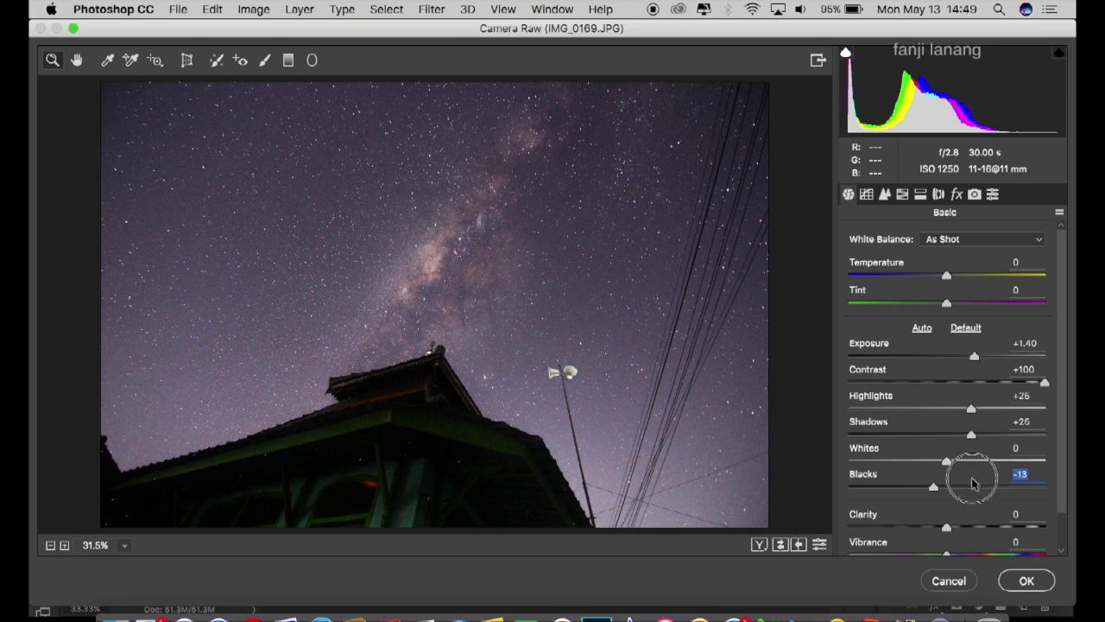
key("shift+Tab")
key("shift+Tab")
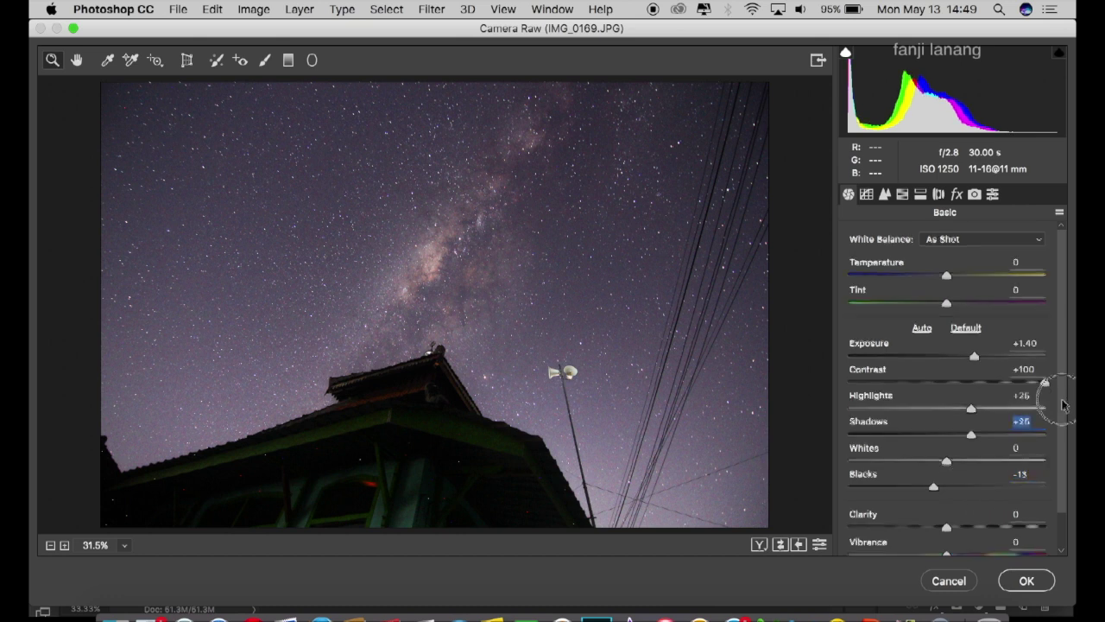
left_click_drag(1064, 406, 1060, 449)
Set Camera Raw Vibrance to +30 and Saturation to 20.
left_click(987, 503)
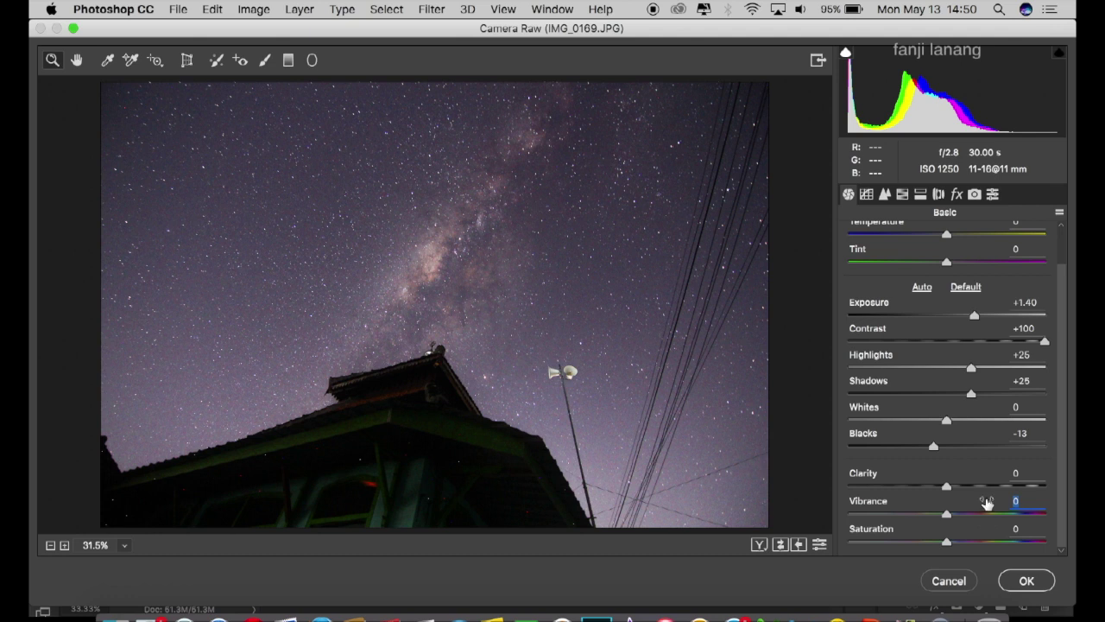
type("30")
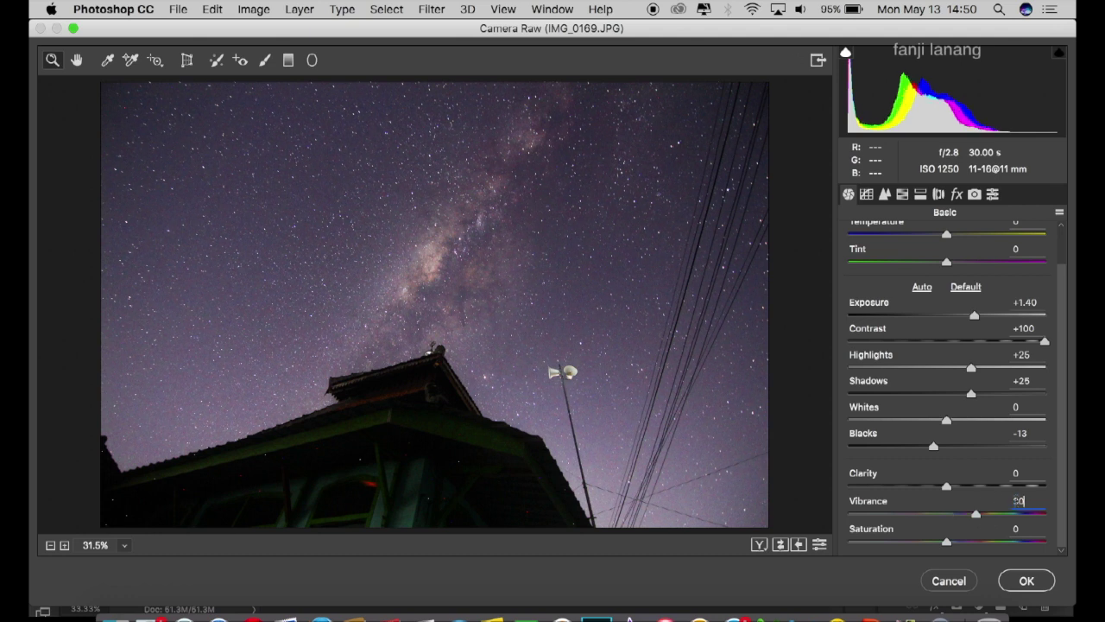
key("Tab")
type("20")
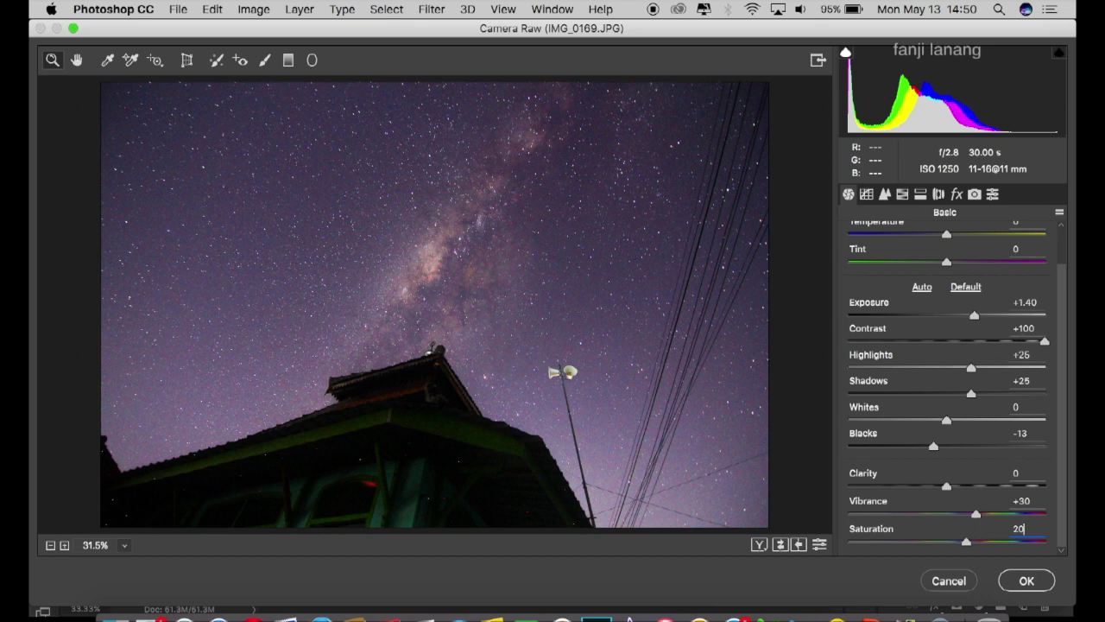
Cool the white balance to a Custom Temperature of -5.
left_click_drag(1061, 279, 1069, 233)
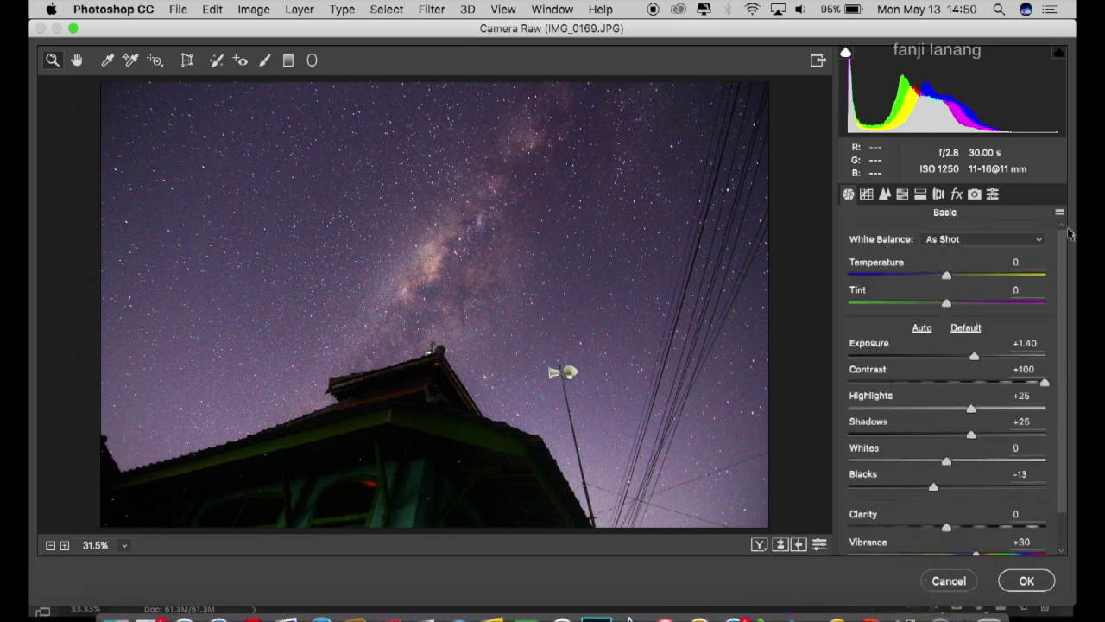
left_click_drag(948, 281, 944, 280)
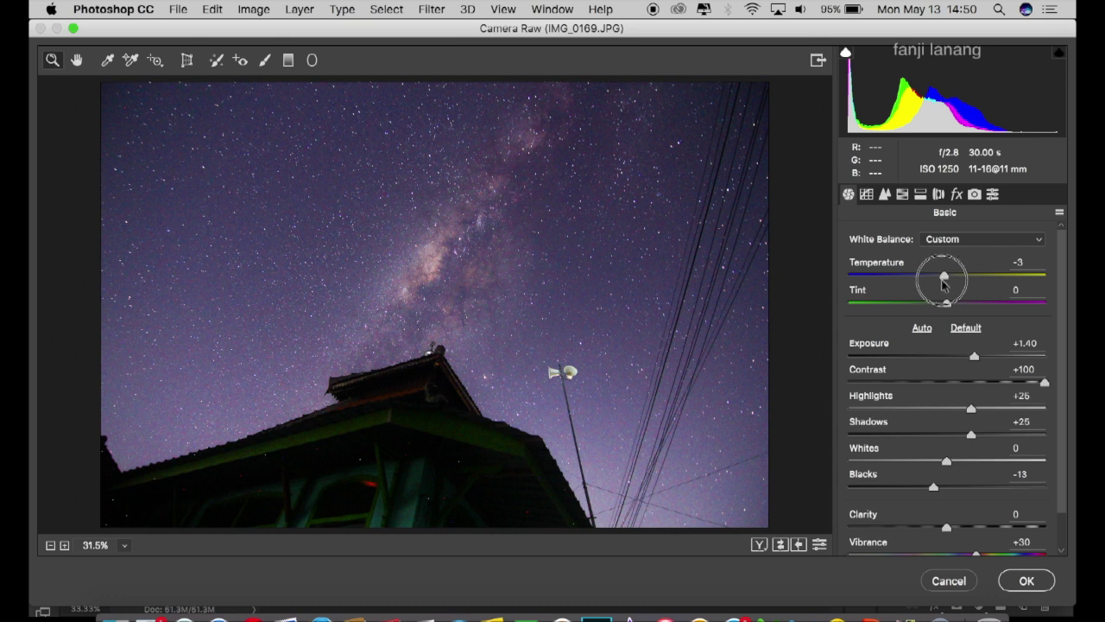
left_click_drag(944, 280, 940, 289)
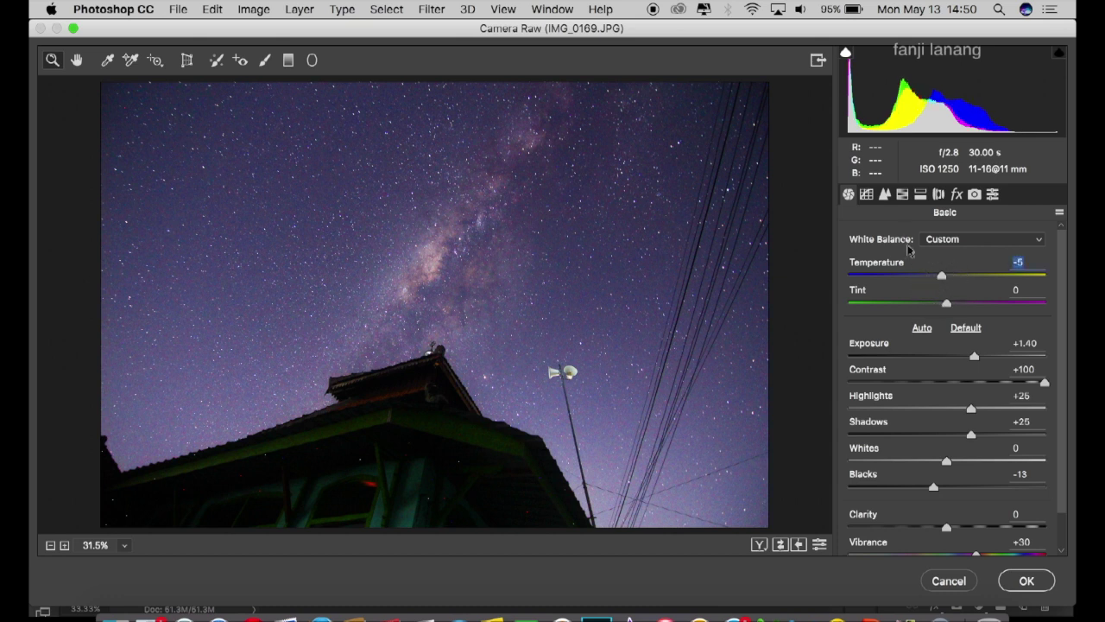
left_click(866, 195)
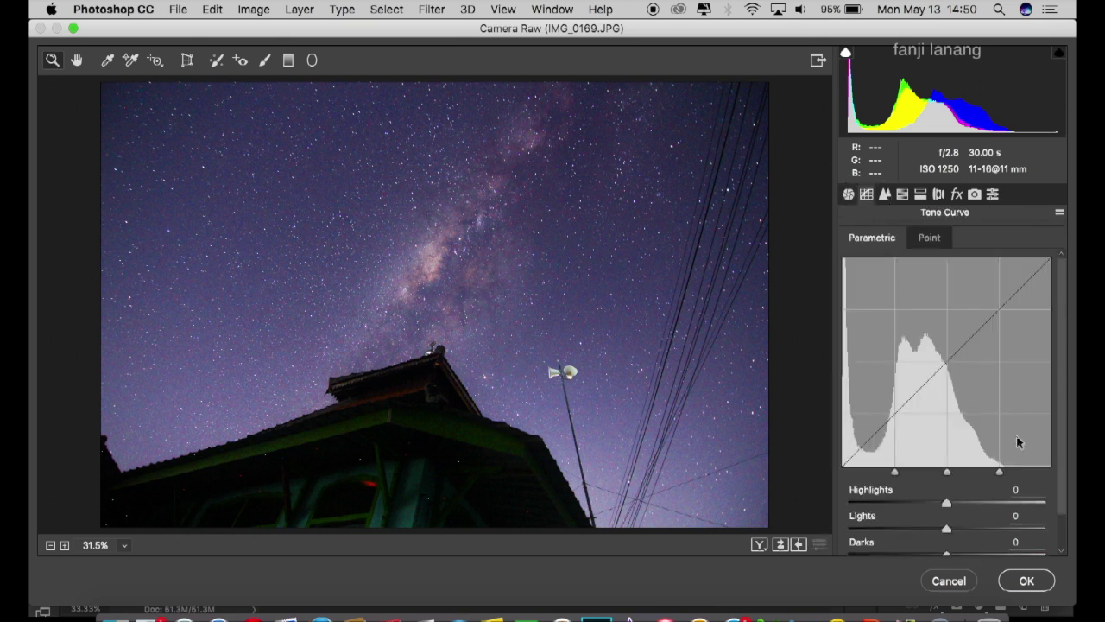
Set the parametric tone curve: Highlights +20, Lights +20, Darks and Shadows about -5.
left_click(1011, 487)
type("20")
left_click(989, 516)
type("20")
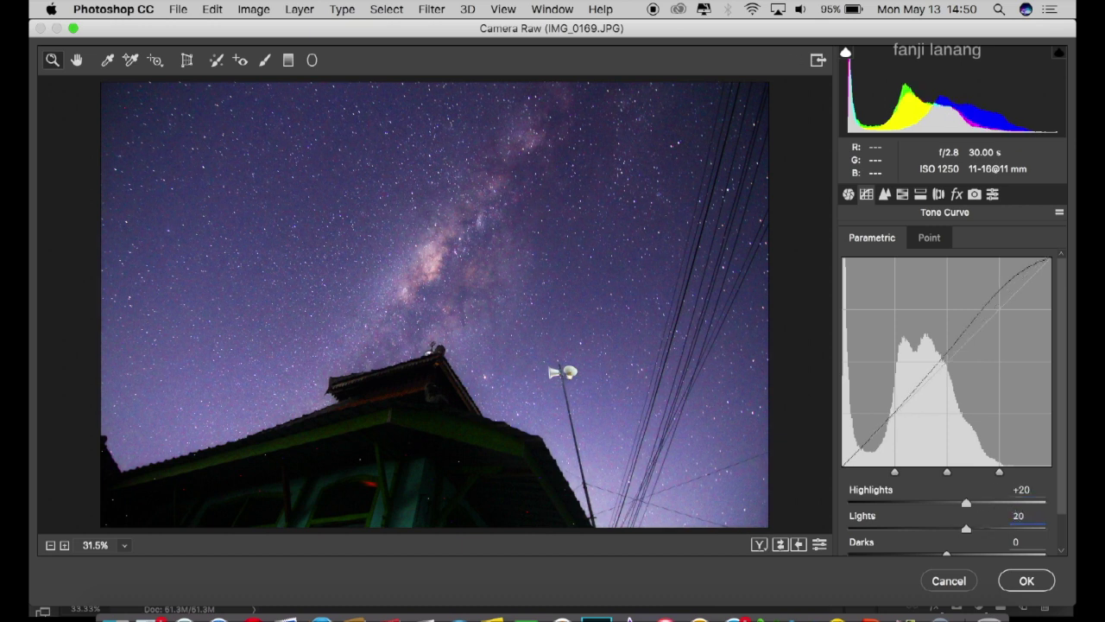
scroll(1063, 403, "down", 2)
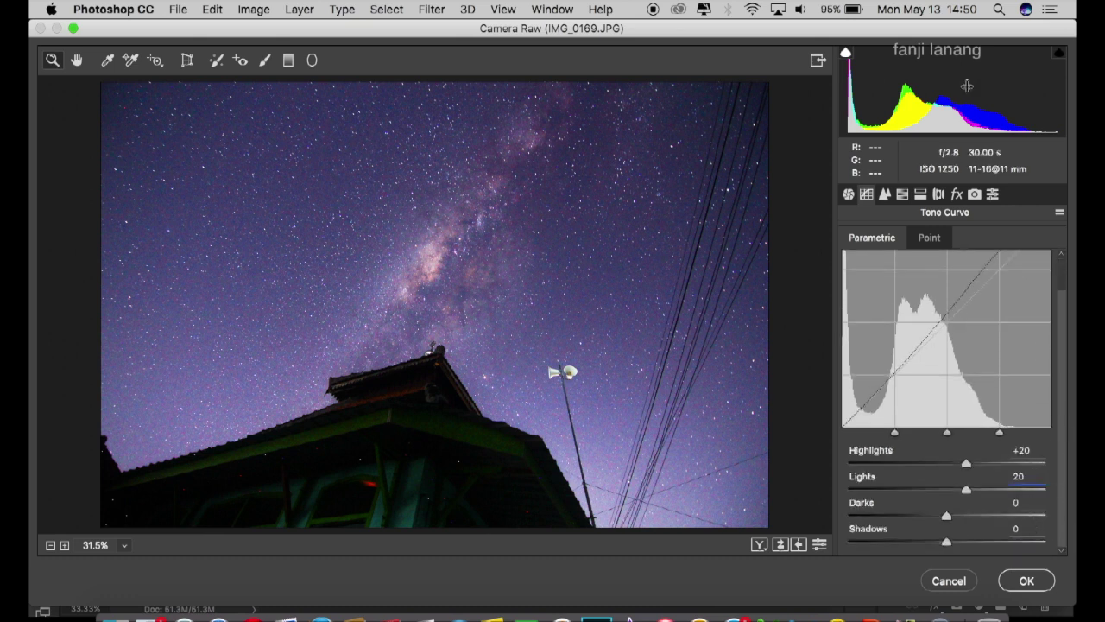
left_click_drag(945, 516, 940, 542)
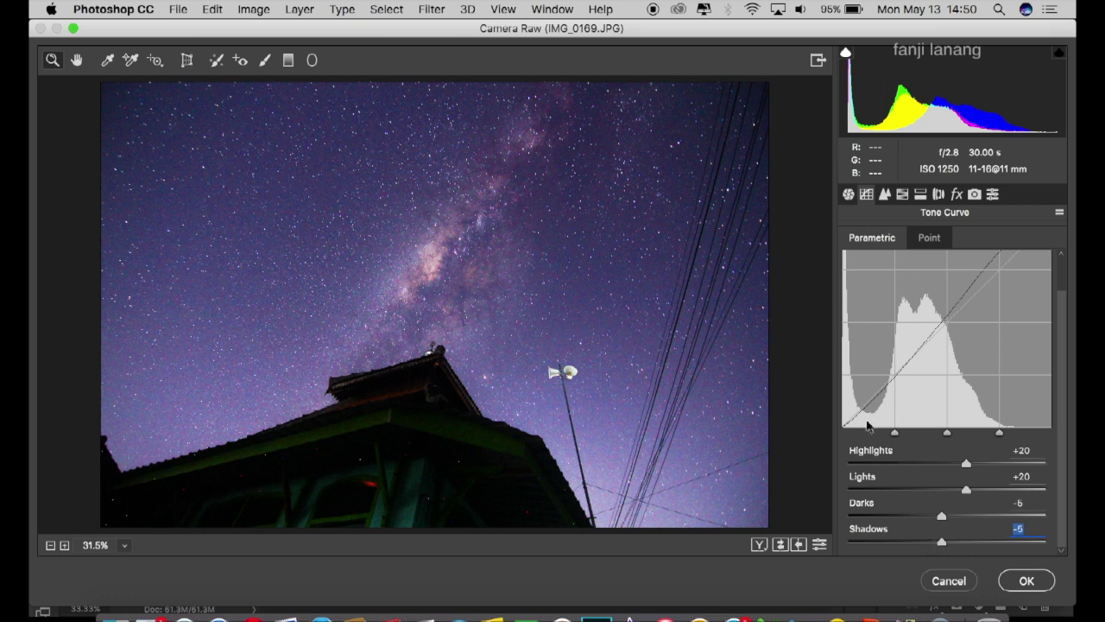
left_click(849, 194)
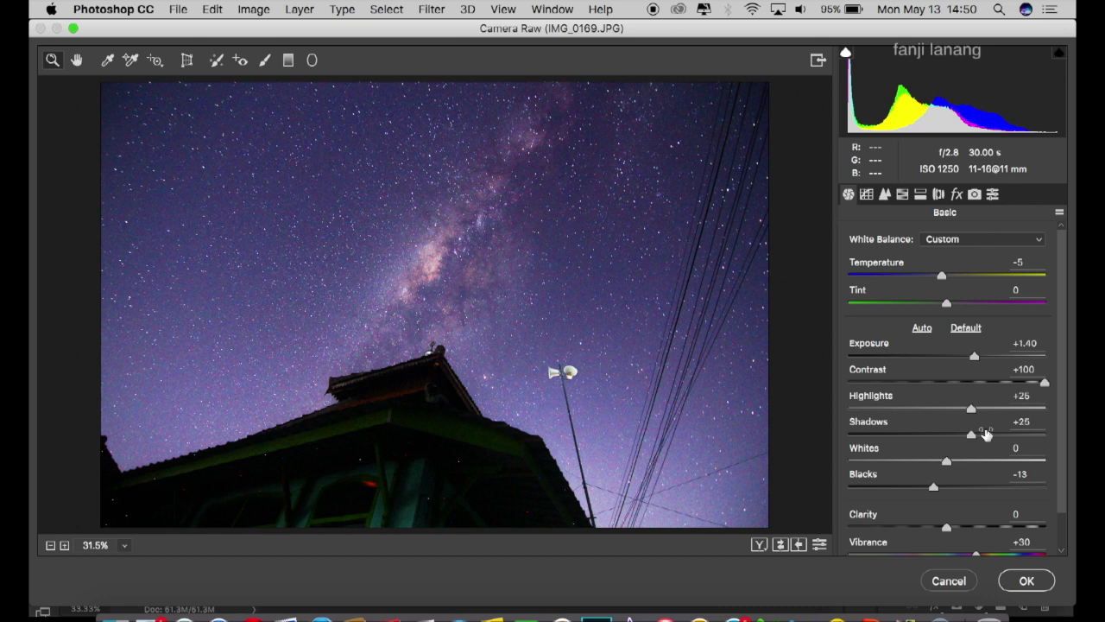
Raise Shadows to +50 and Exposure to +1.55, compare before/after, and apply Camera Raw.
mouse_move(987, 436)
left_mouse_down()
mouse_move(1071, 462)
mouse_move(995, 467)
left_mouse_up()
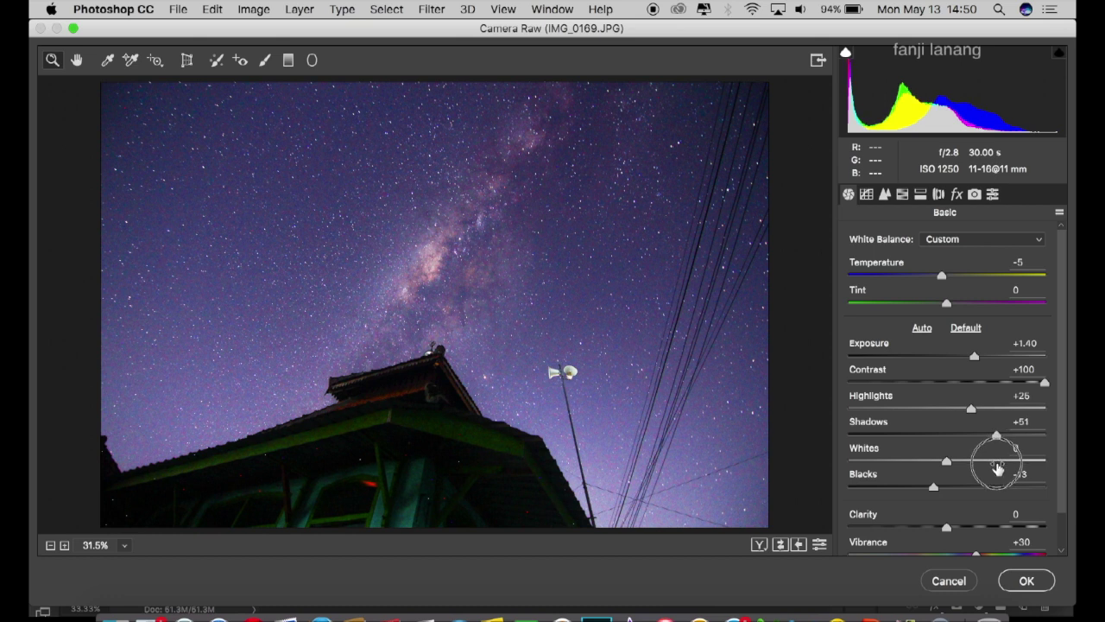
left_click_drag(977, 358, 980, 372)
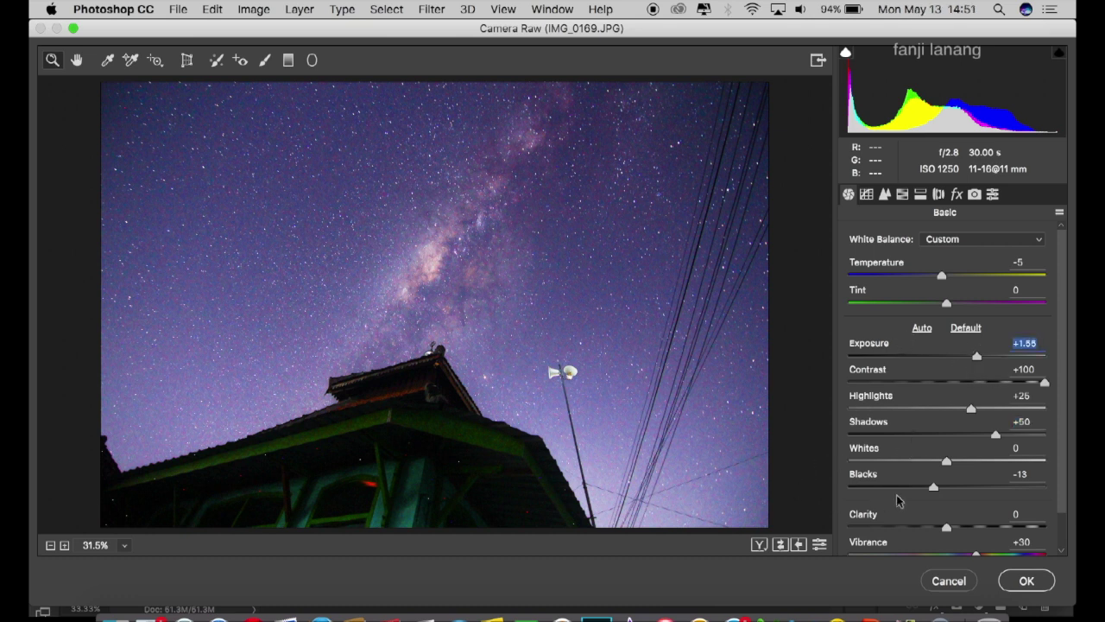
left_click(759, 545)
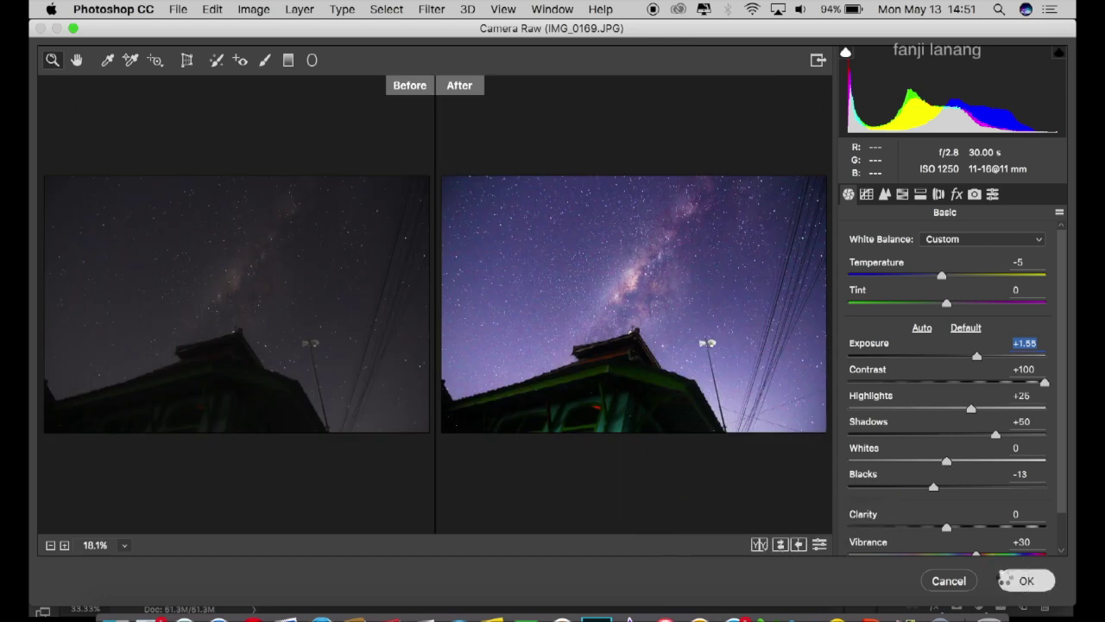
left_click(1002, 576)
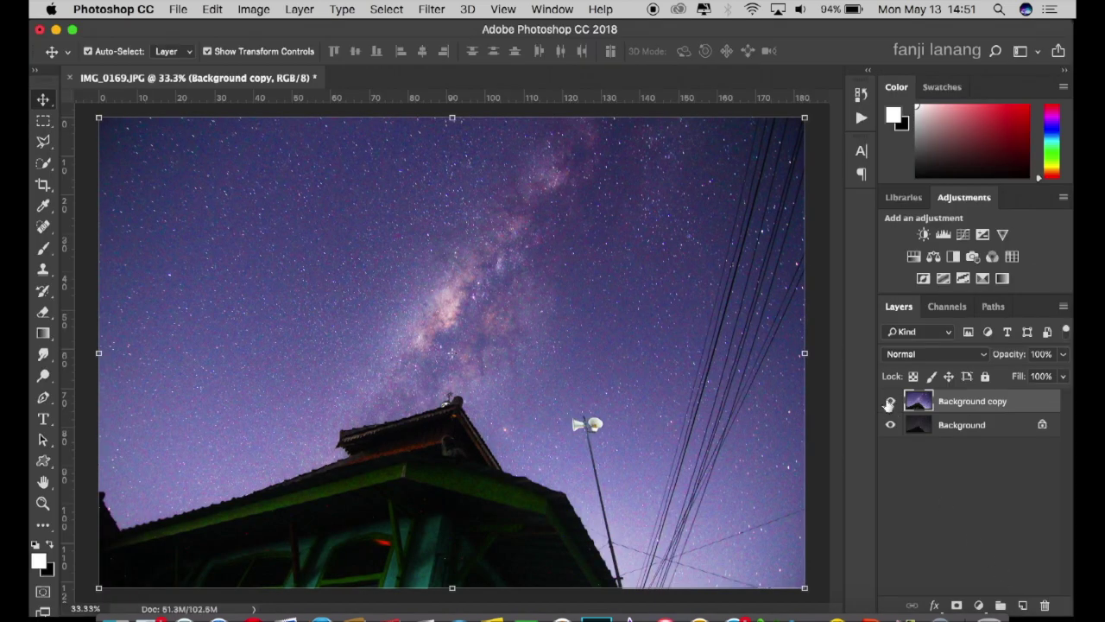
Add a Levels adjustment layer with black input 7 and white input 236.
left_click(890, 400)
left_click(978, 606)
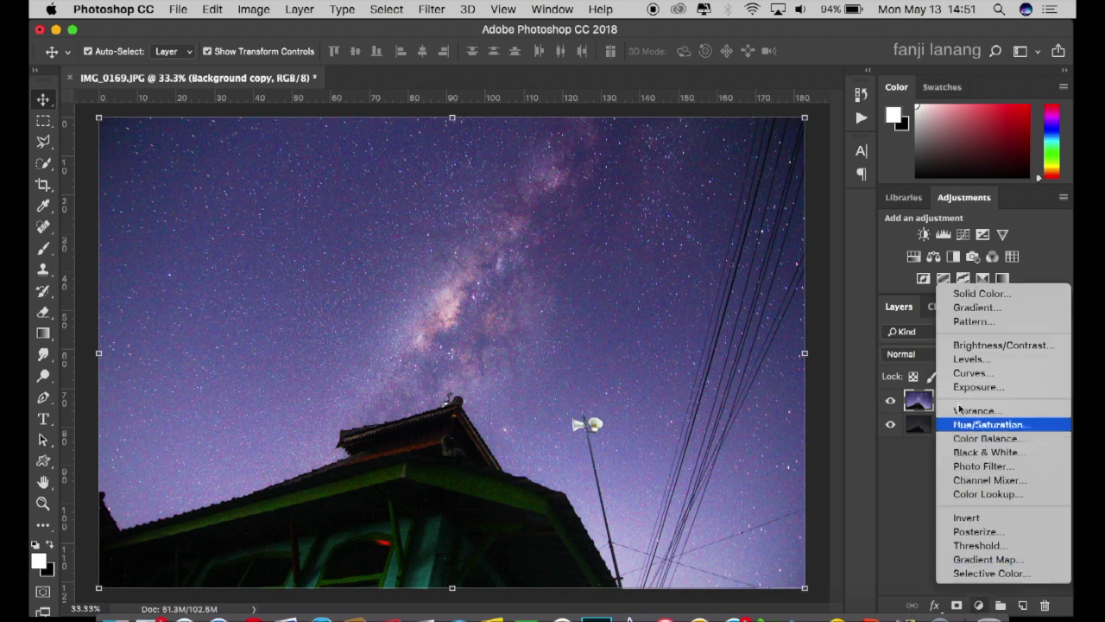
left_click(968, 359)
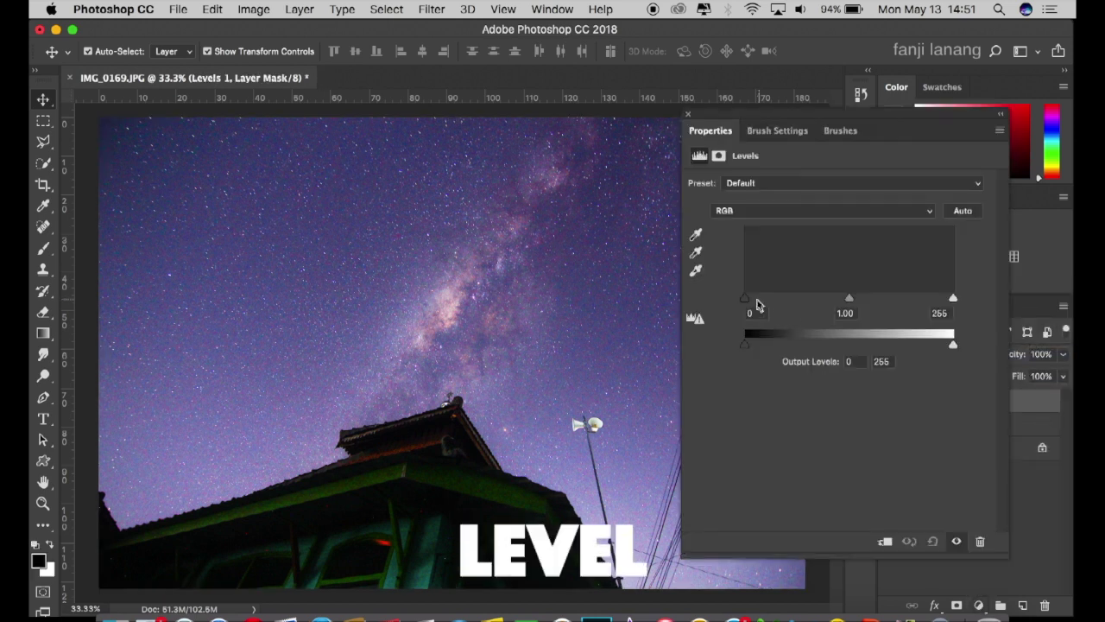
left_click_drag(751, 304, 758, 304)
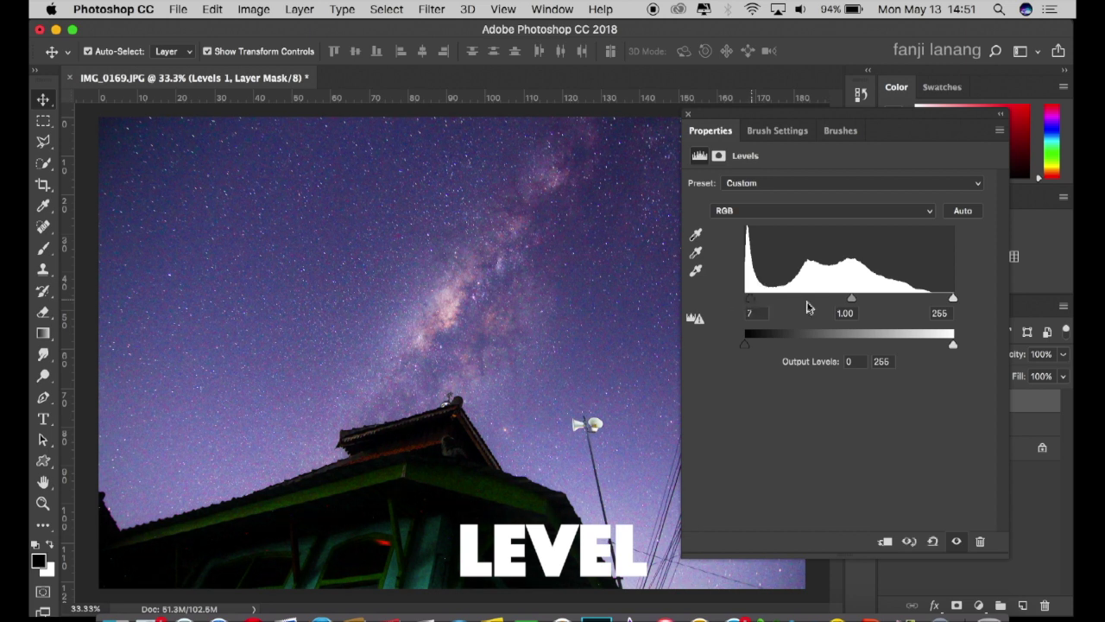
left_click_drag(953, 298, 940, 300)
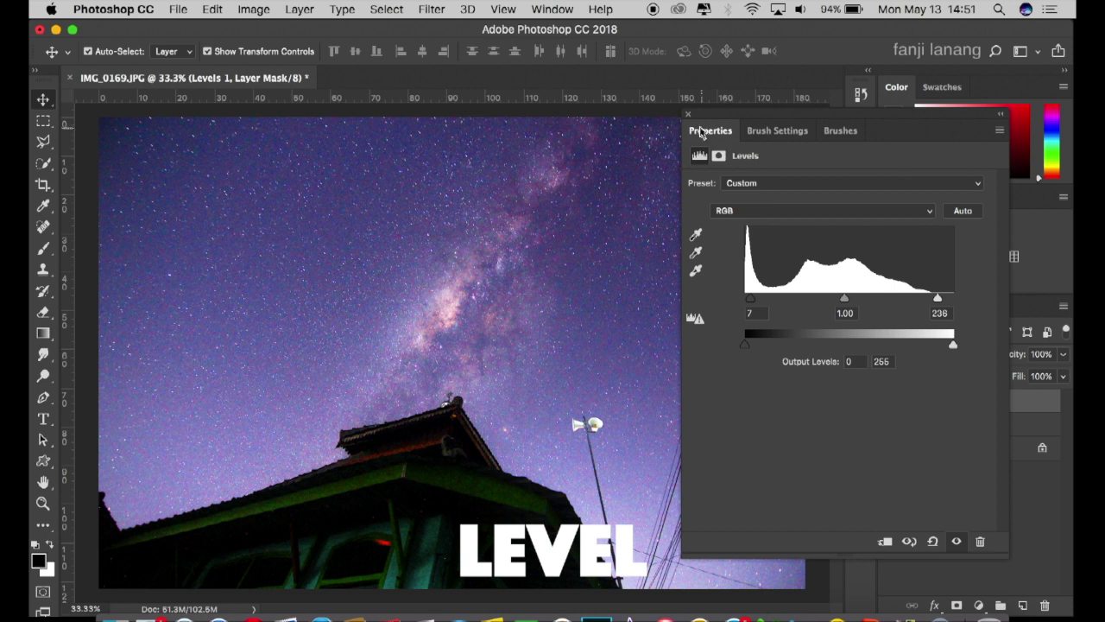
left_click(689, 114)
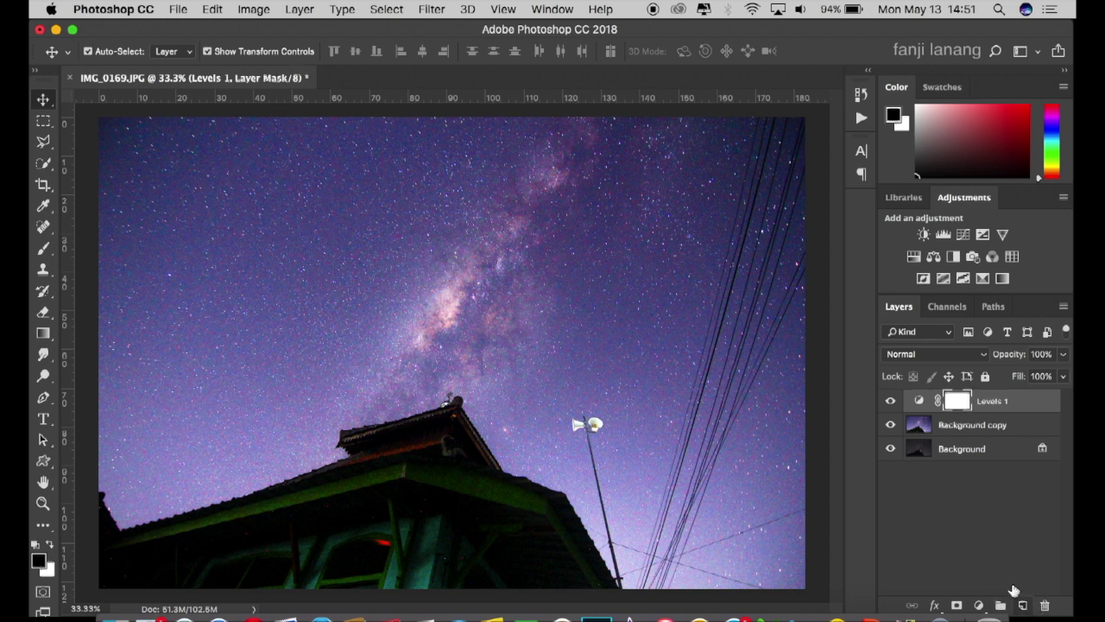
Add an empty Layer 1 and ready a white 400 px signature-shaped brush.
left_click(1022, 605)
key("x")
left_click(44, 248)
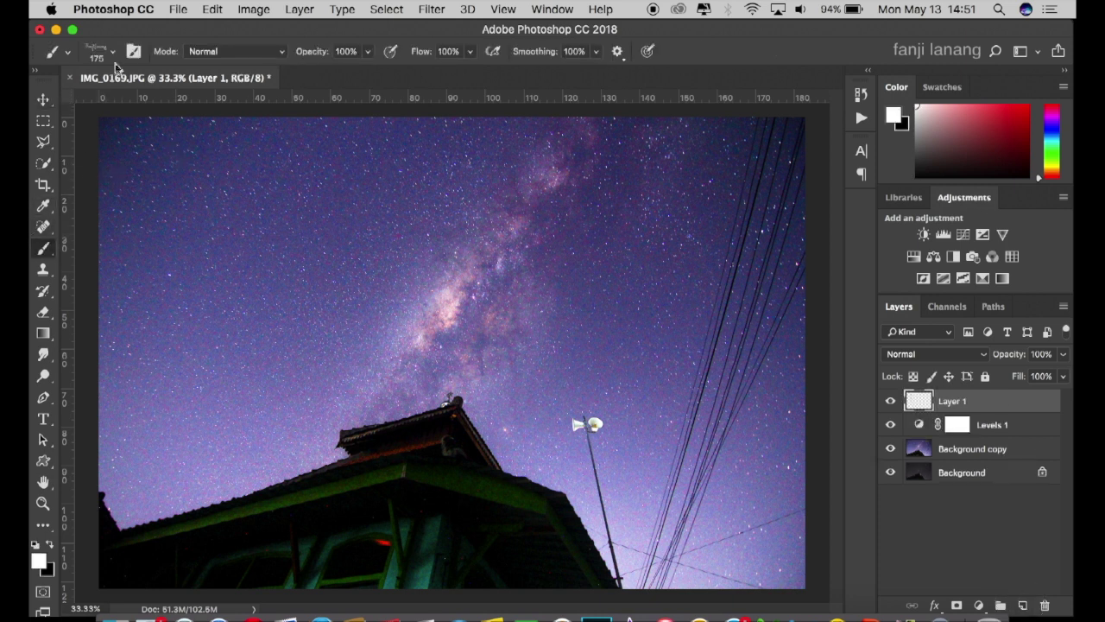
left_click(112, 54)
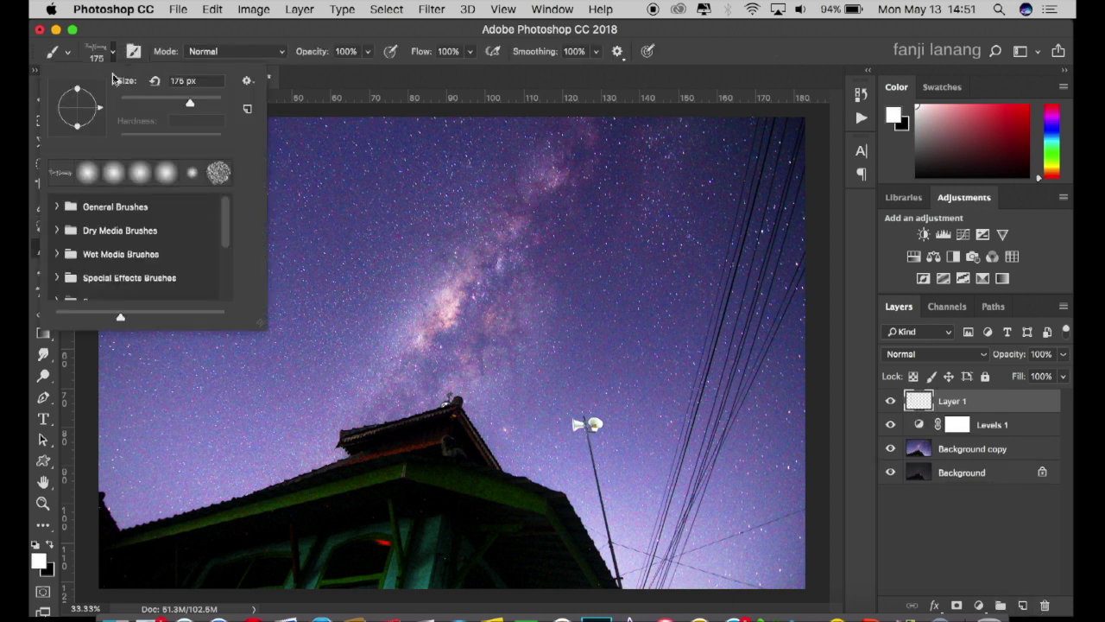
left_click(61, 173)
key("Return")
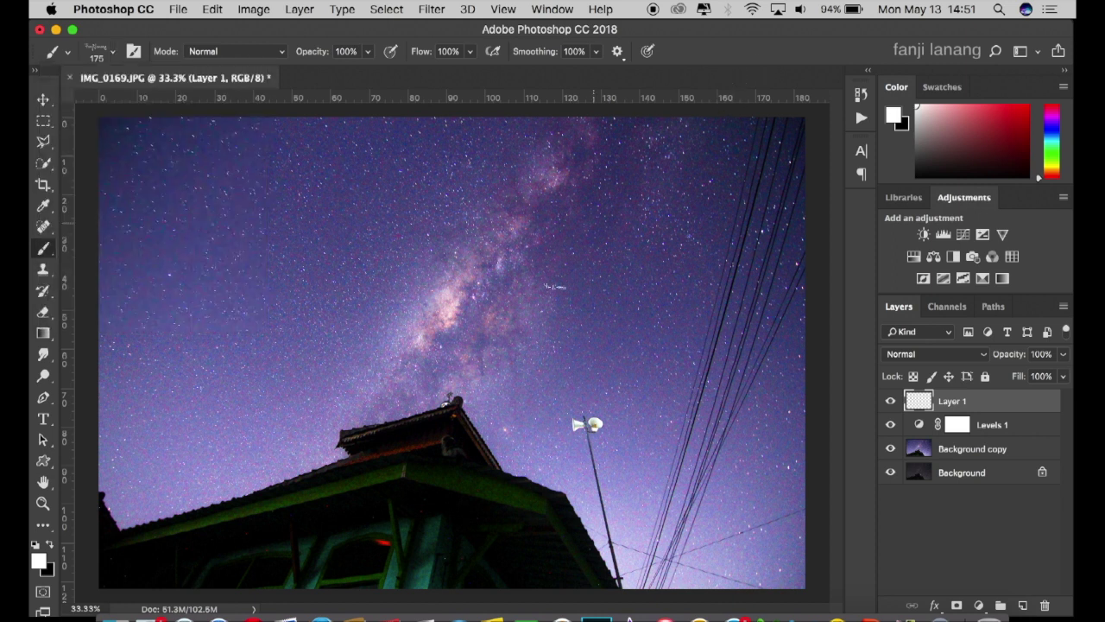
key("bracketright")
key("bracketright")
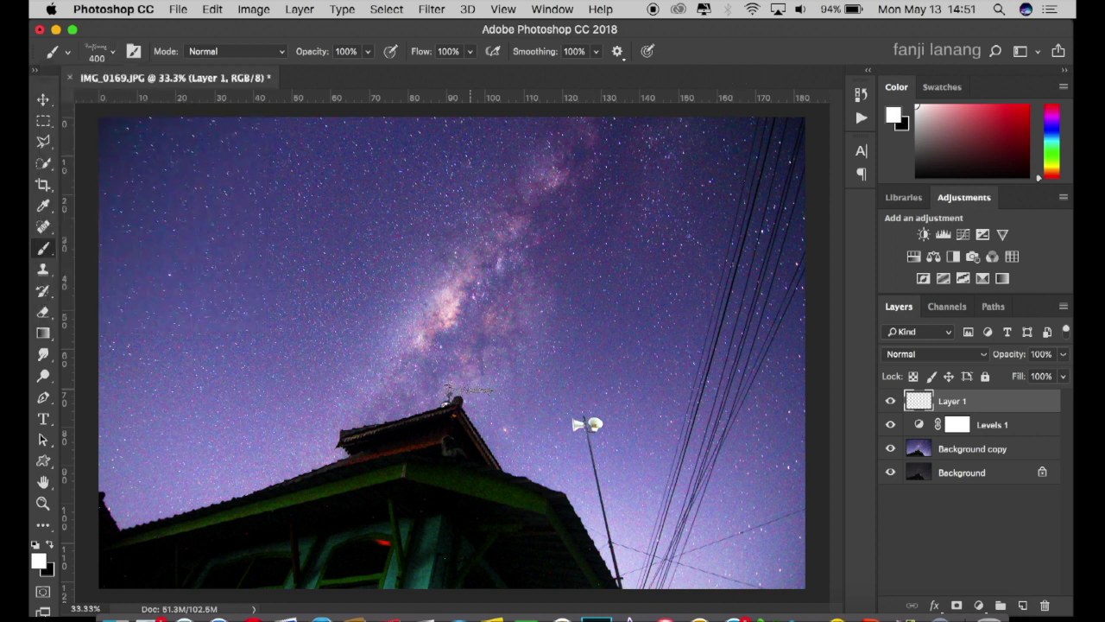